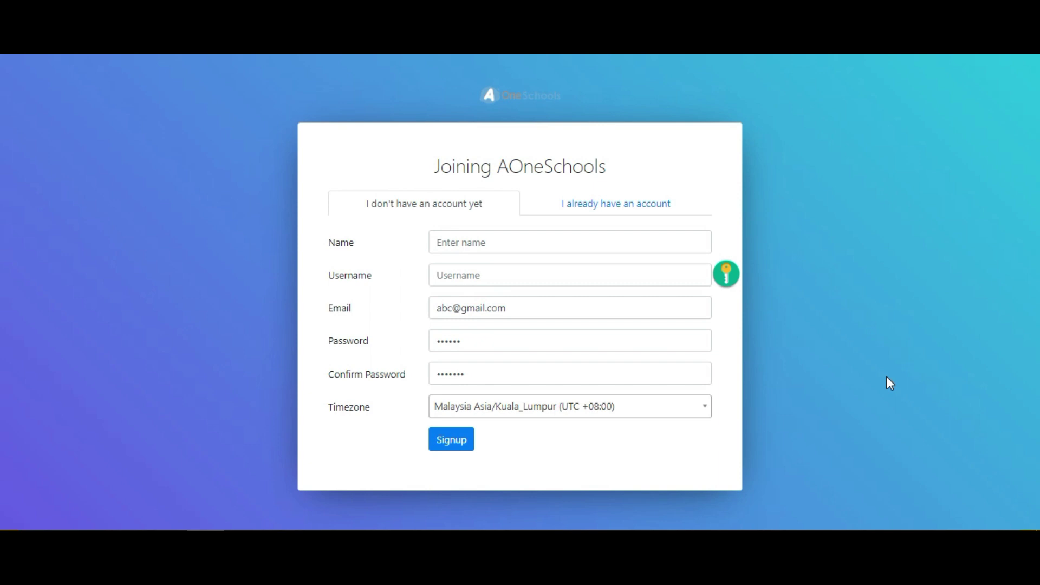
Paste the display name into Name and Username, then fill the Email, Password and Confirm Password fields.
{"action": "left_click", "coordinate": [843, 373]}
{"action": "left_click", "coordinate": [652, 243]}
{"action": "type", "text": "Teacher ABC - Pusat Tuisyen ABC"}
{"action": "key", "text": "Tab"}
{"action": "type", "text": "Teacher ABC - Pusat Tuisyen ABC"}
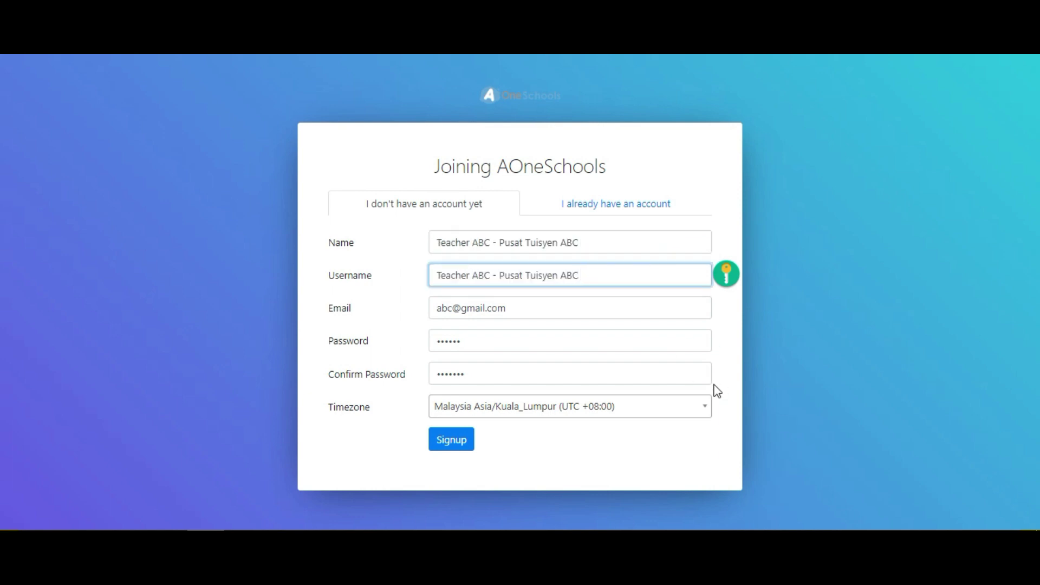
{"action": "left_click", "coordinate": [553, 313]}
{"action": "left_click", "coordinate": [565, 348]}
{"action": "left_click", "coordinate": [572, 379]}
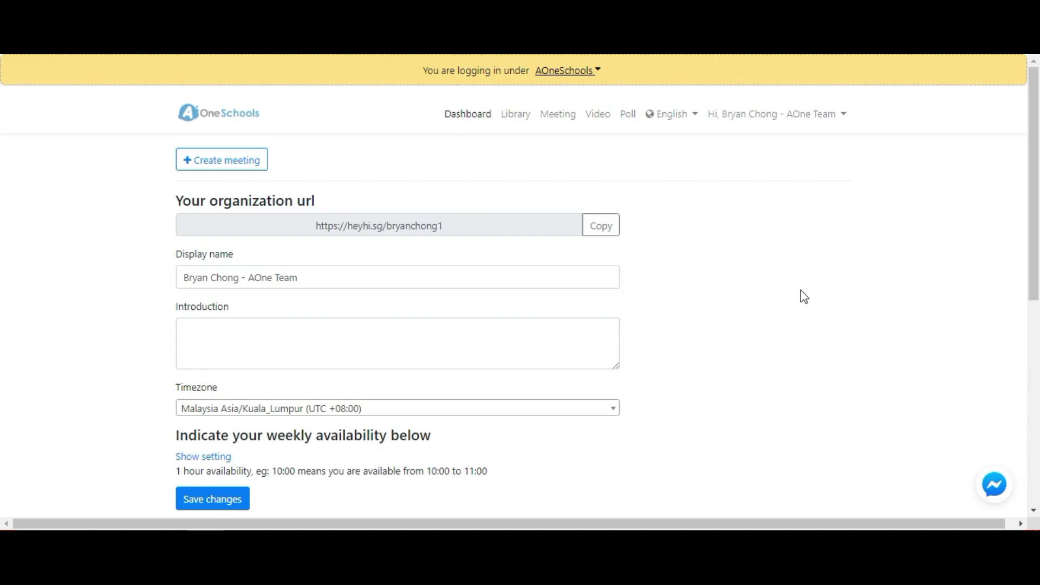
Open the Meetings page and start a new meeting with + Create meeting.
{"action": "left_click", "coordinate": [566, 120]}
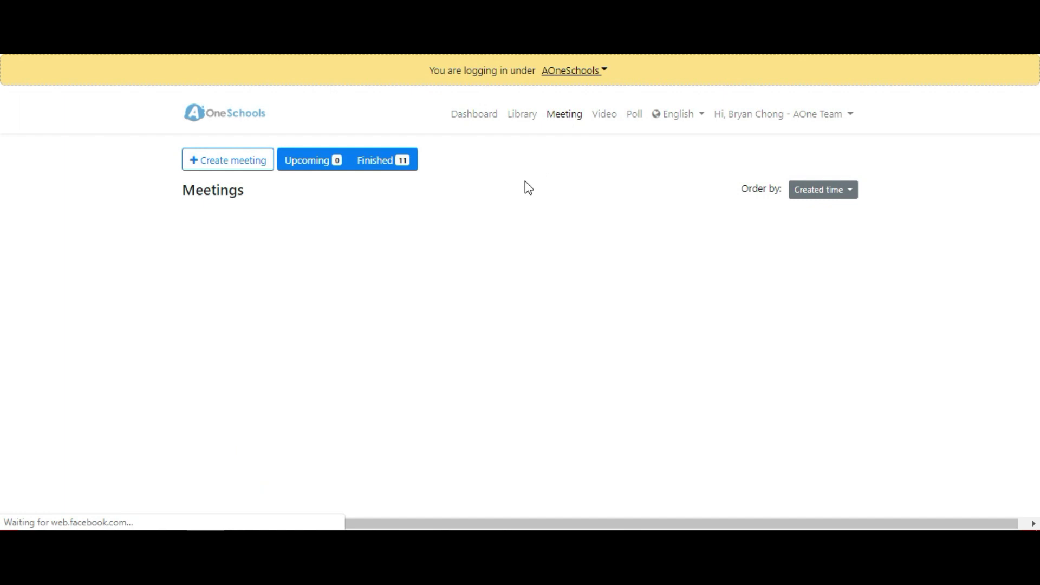
{"action": "left_click", "coordinate": [228, 164]}
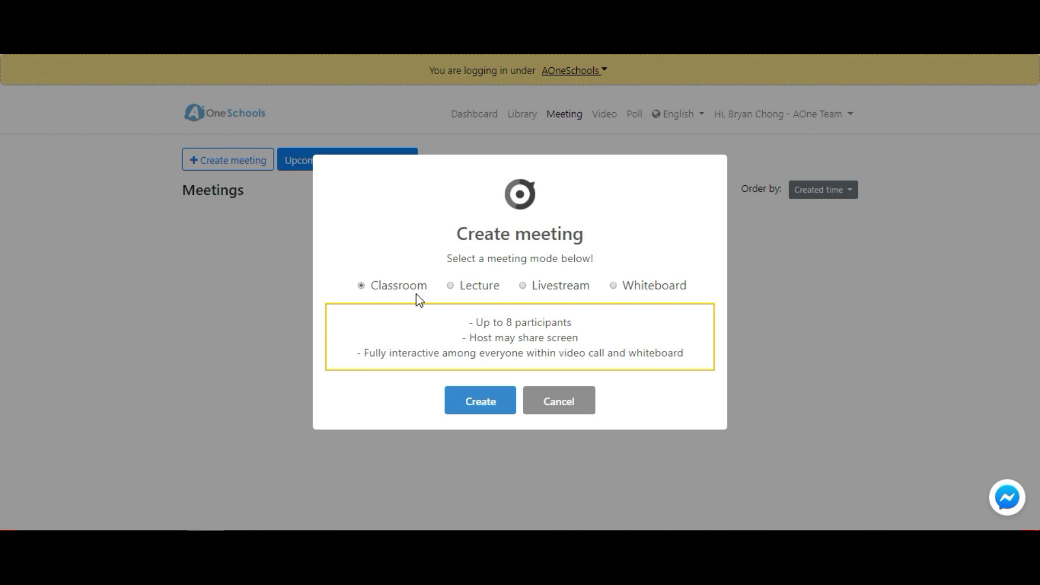
Preview the Lecture, Livestream and Whiteboard modes, then create a Classroom-mode meeting.
{"action": "left_click", "coordinate": [451, 285]}
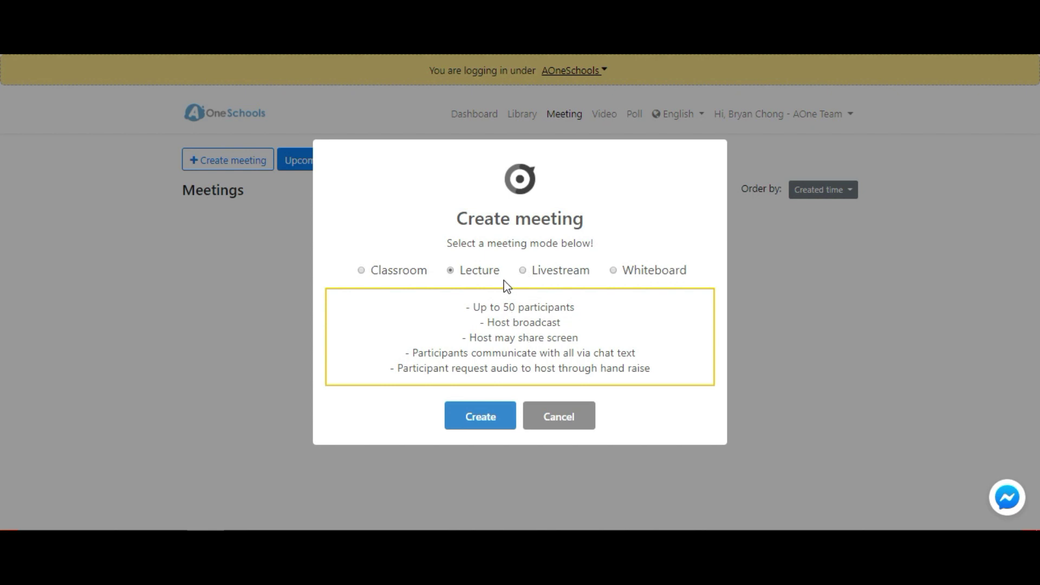
{"action": "left_click", "coordinate": [527, 273]}
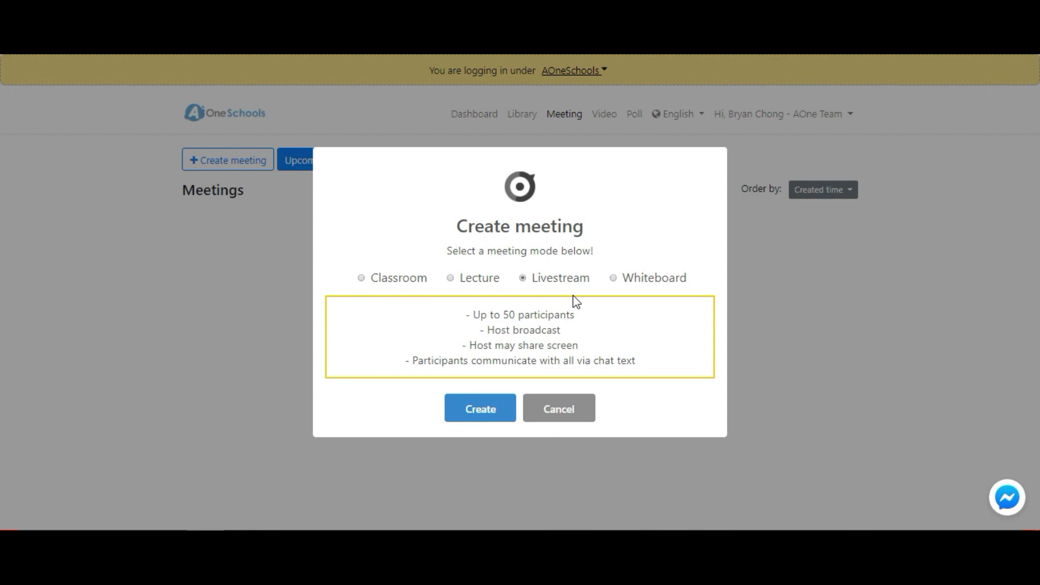
{"action": "left_click", "coordinate": [620, 279]}
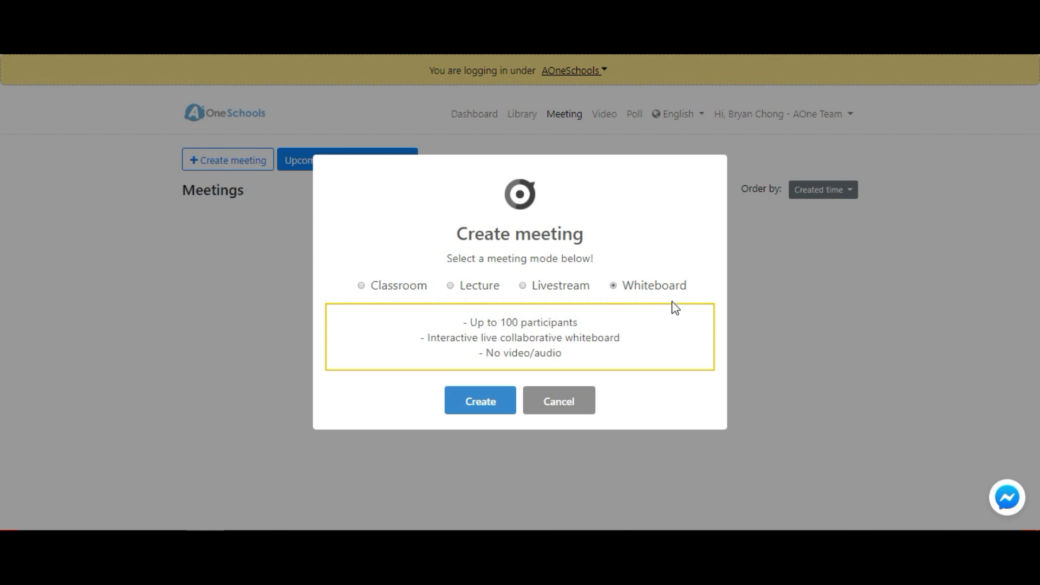
{"action": "left_click", "coordinate": [381, 284]}
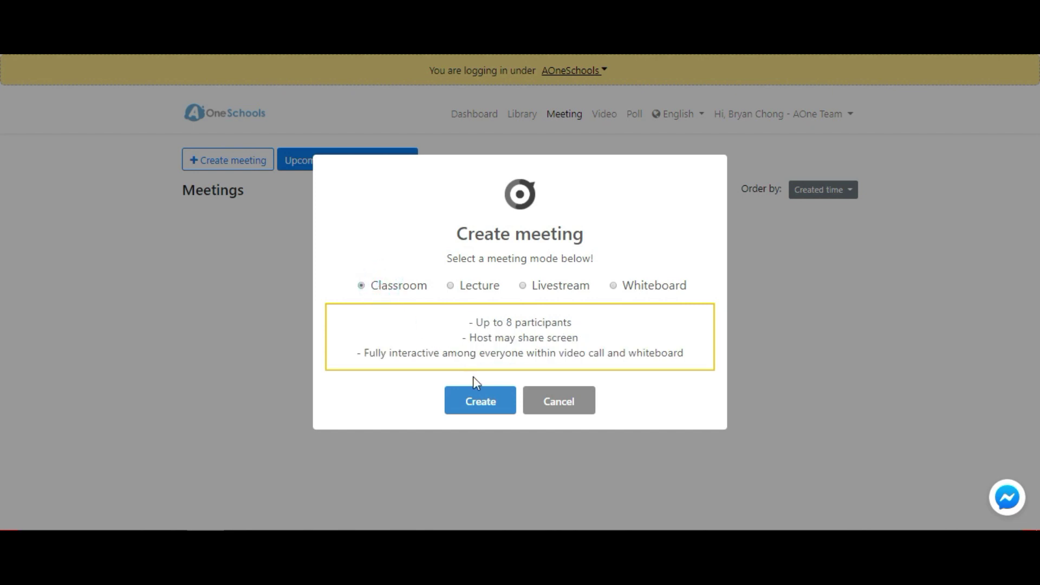
{"action": "left_click", "coordinate": [489, 408]}
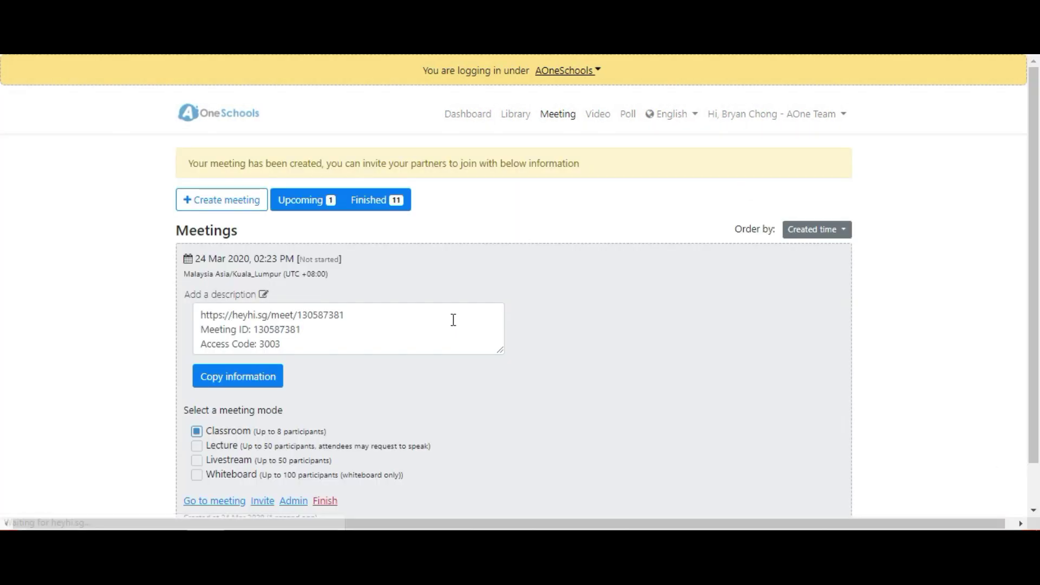
Copy the meeting's invitation information and join it through the Go to meeting link.
{"action": "left_click", "coordinate": [261, 378]}
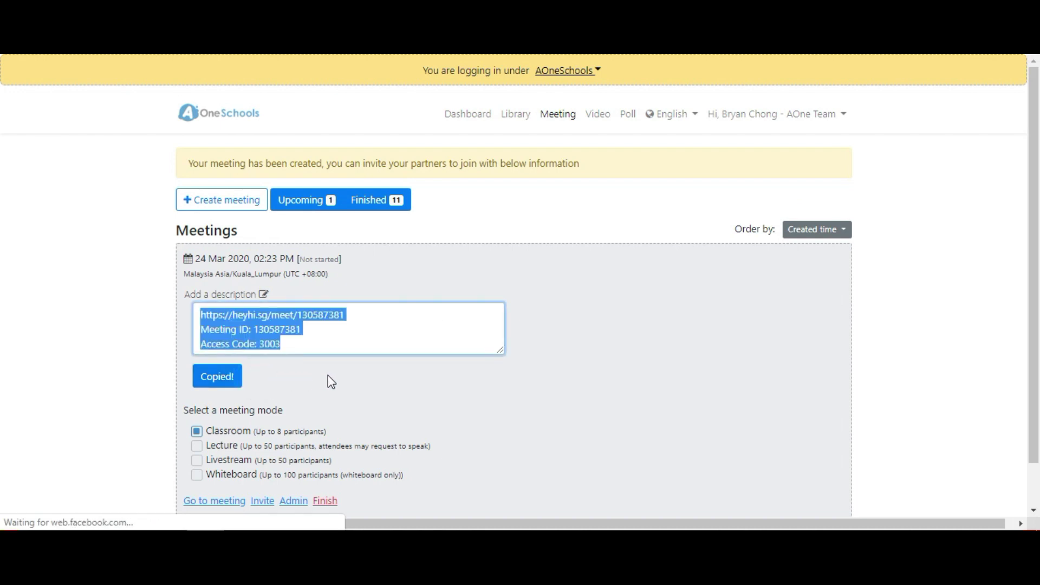
{"action": "scroll", "coordinate": [331, 372], "scroll_direction": "down", "scroll_amount": 1}
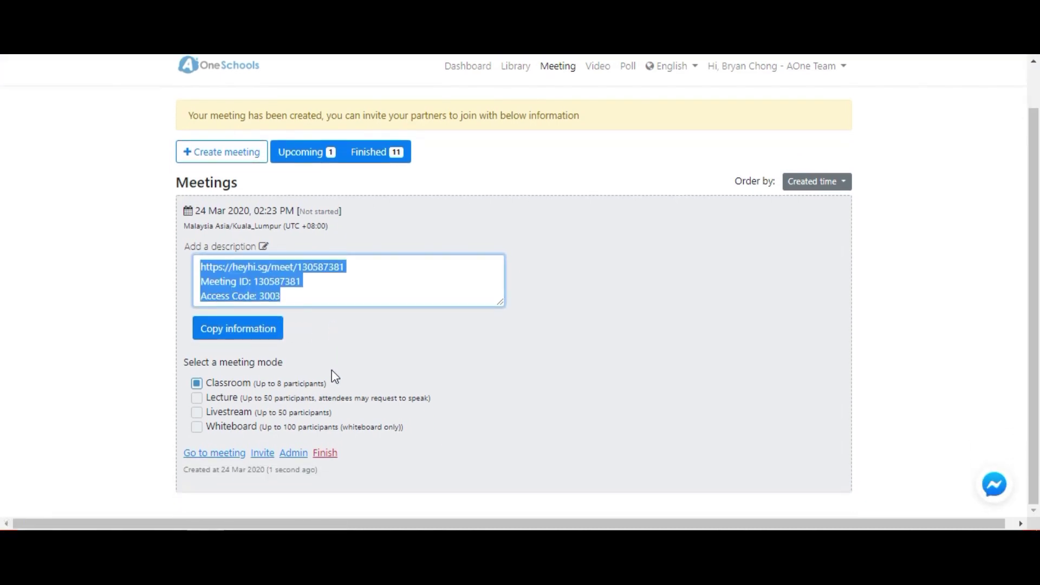
{"action": "left_click", "coordinate": [226, 454]}
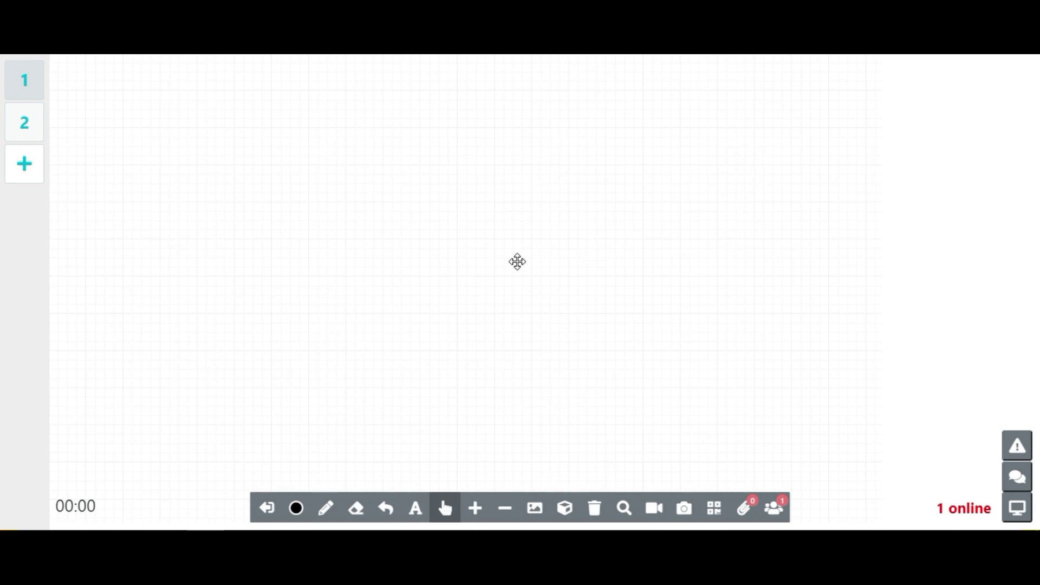
Add whiteboard screen 3, then switch through screen 2 back to screen 1.
{"action": "left_click", "coordinate": [36, 164]}
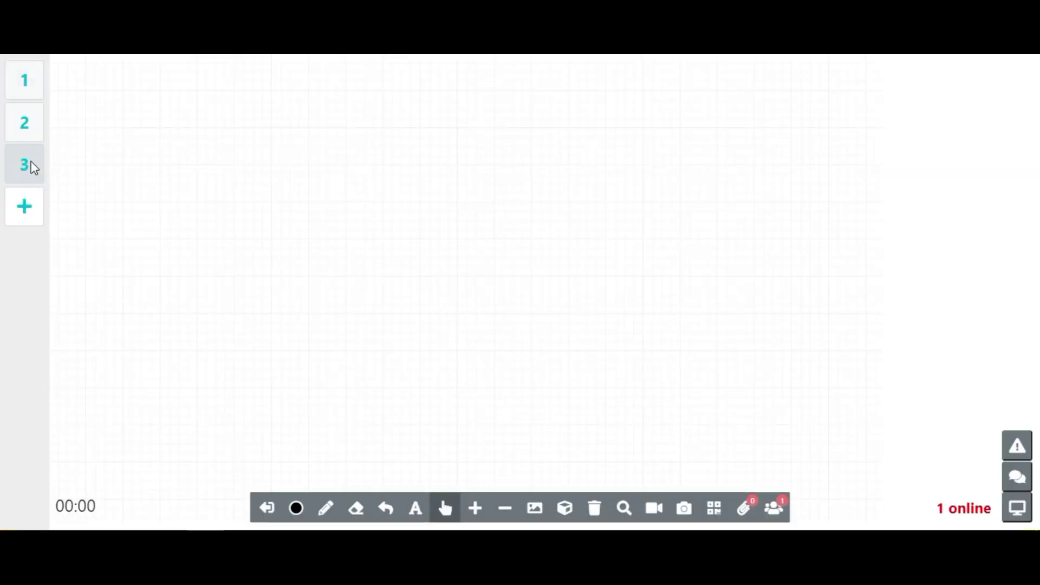
{"action": "left_click", "coordinate": [25, 113]}
{"action": "left_click", "coordinate": [27, 93]}
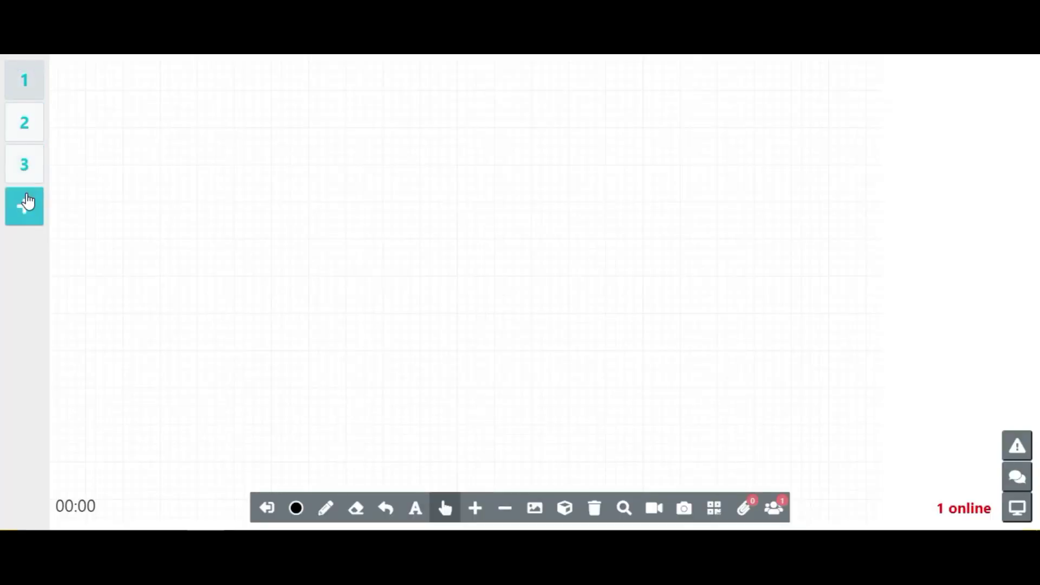
Choose black as the drawing colour and select the pencil tool.
{"action": "left_click", "coordinate": [296, 508]}
{"action": "left_click", "coordinate": [295, 508]}
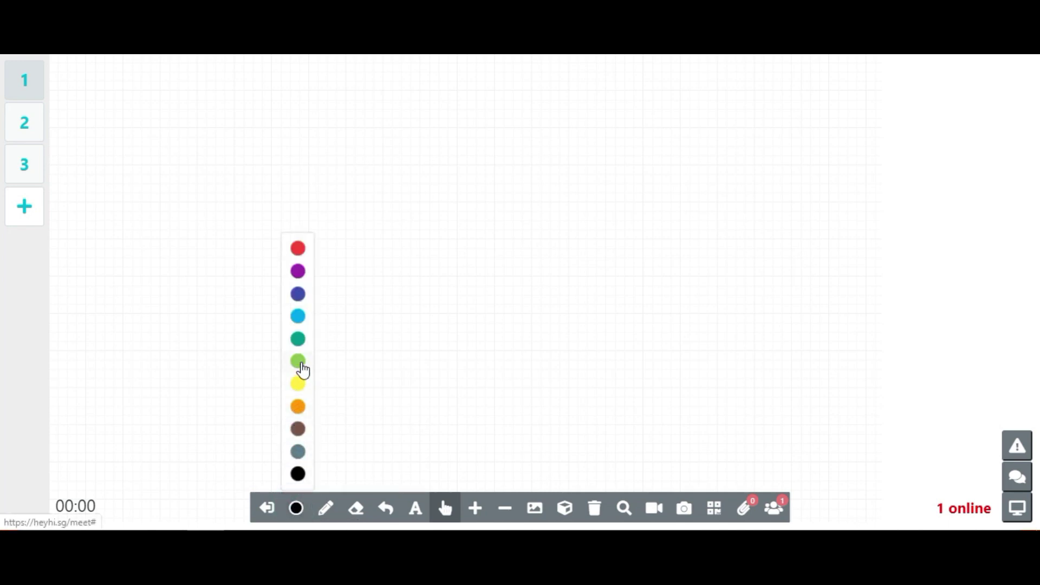
{"action": "left_click", "coordinate": [325, 508]}
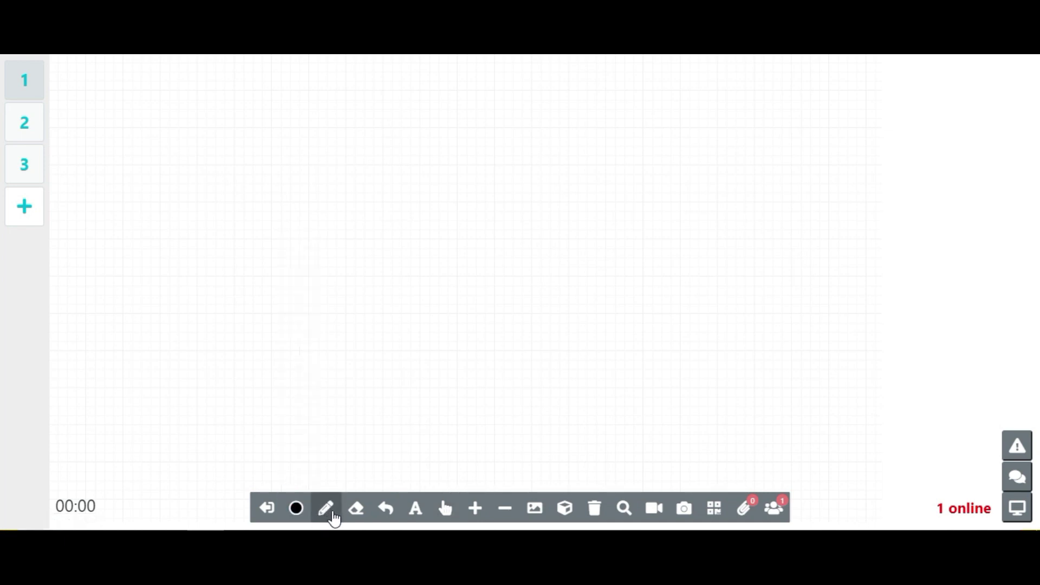
Draw 1+1 freehand in pencil on screen 1.
{"action": "left_click_drag", "start_coordinate": [326, 253], "coordinate": [331, 298]}
{"action": "left_click_drag", "start_coordinate": [366, 258], "coordinate": [367, 295]}
{"action": "mouse_move", "coordinate": [349, 273]}
{"action": "left_mouse_down"}
{"action": "mouse_move", "coordinate": [380, 275]}
{"action": "mouse_move", "coordinate": [407, 260]}
{"action": "mouse_move", "coordinate": [413, 299]}
{"action": "left_mouse_up"}
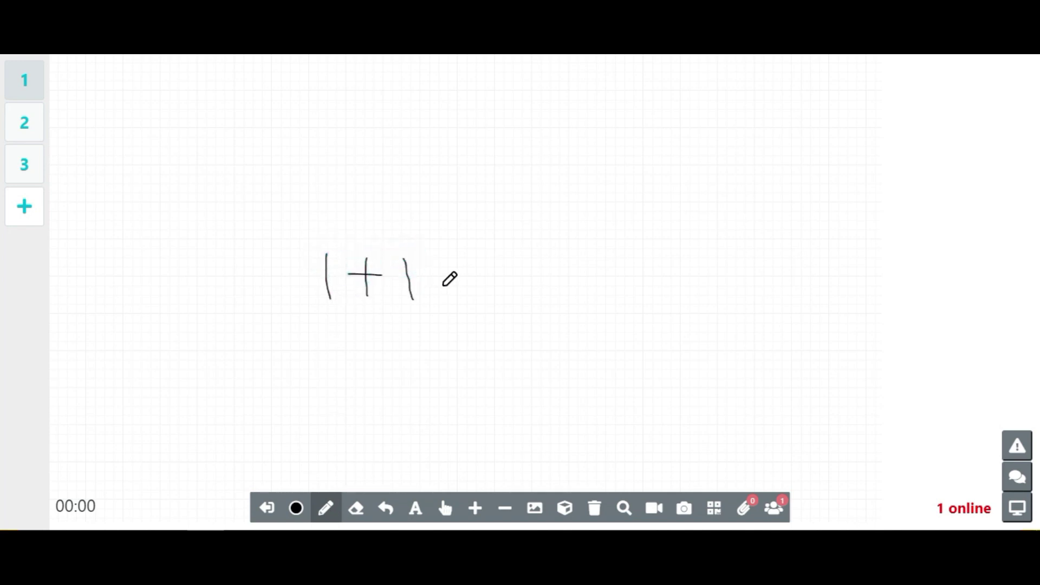
Erase the right-hand 1 with the eraser, then undo to restore it.
{"action": "left_click", "coordinate": [360, 517]}
{"action": "mouse_move", "coordinate": [406, 253]}
{"action": "left_mouse_down"}
{"action": "mouse_move", "coordinate": [422, 308]}
{"action": "mouse_move", "coordinate": [420, 298]}
{"action": "left_mouse_up"}
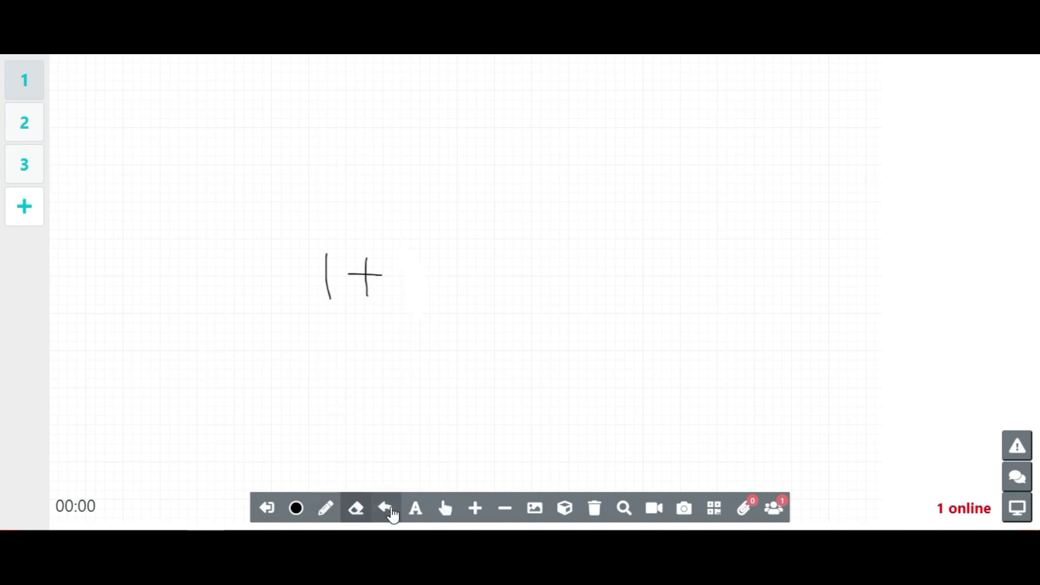
{"action": "left_click", "coordinate": [391, 512]}
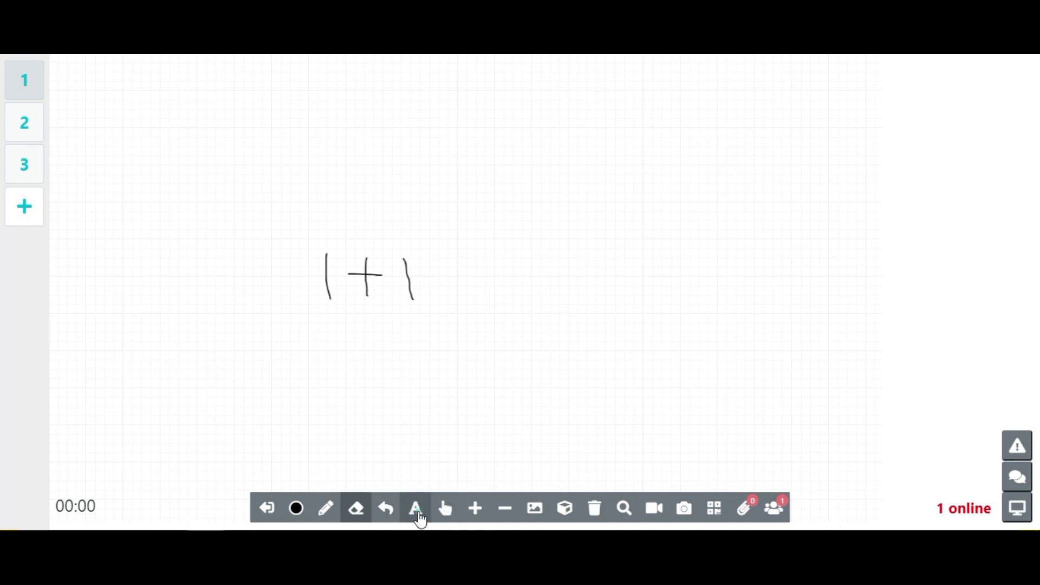
Add the text caption 'A is for Apple' below the 1+1 sketch.
{"action": "left_click", "coordinate": [421, 515]}
{"action": "left_click", "coordinate": [477, 384]}
{"action": "type", "text": "A"}
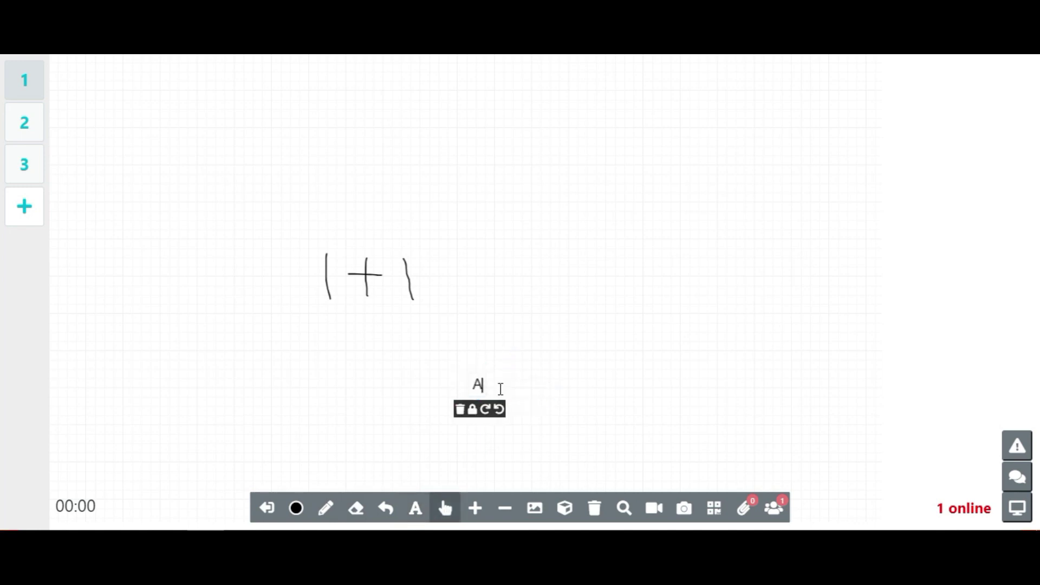
{"action": "type", "text": " is for Apple"}
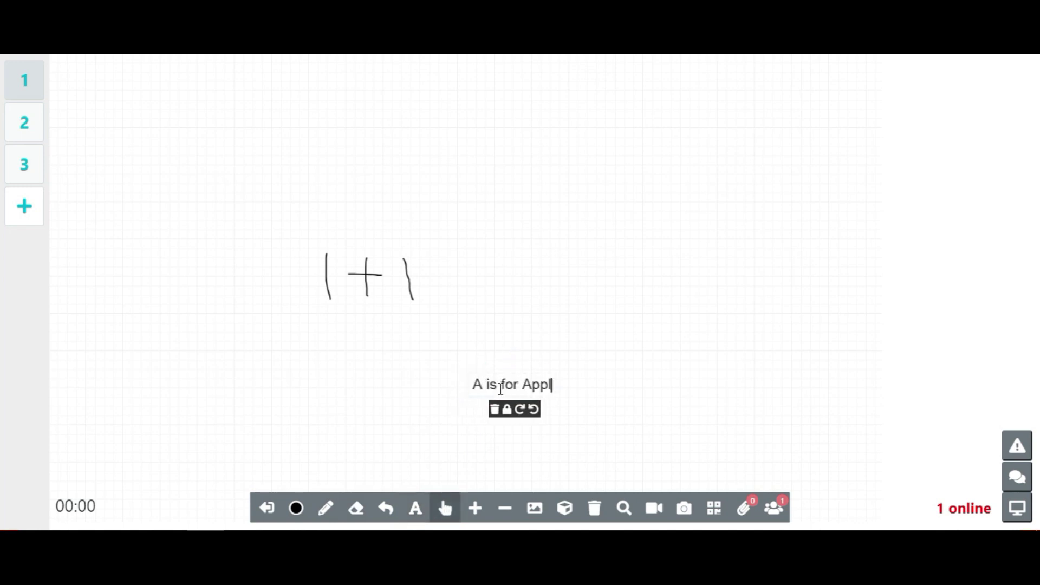
Pan the board with the hand tool, then zoom in and back out.
{"action": "left_click", "coordinate": [448, 510]}
{"action": "mouse_move", "coordinate": [450, 286]}
{"action": "left_mouse_down"}
{"action": "mouse_move", "coordinate": [527, 320]}
{"action": "mouse_move", "coordinate": [525, 228]}
{"action": "mouse_move", "coordinate": [479, 253]}
{"action": "mouse_move", "coordinate": [478, 283]}
{"action": "mouse_move", "coordinate": [435, 279]}
{"action": "mouse_move", "coordinate": [536, 253]}
{"action": "mouse_move", "coordinate": [543, 278]}
{"action": "mouse_move", "coordinate": [533, 263]}
{"action": "left_mouse_up"}
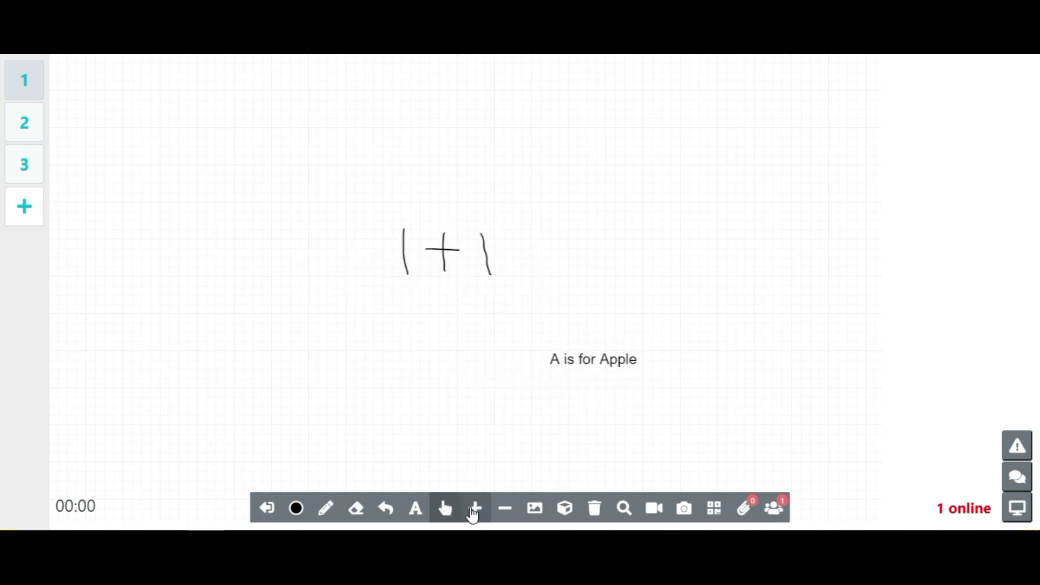
{"action": "left_click", "coordinate": [475, 509]}
{"action": "left_click", "coordinate": [506, 510]}
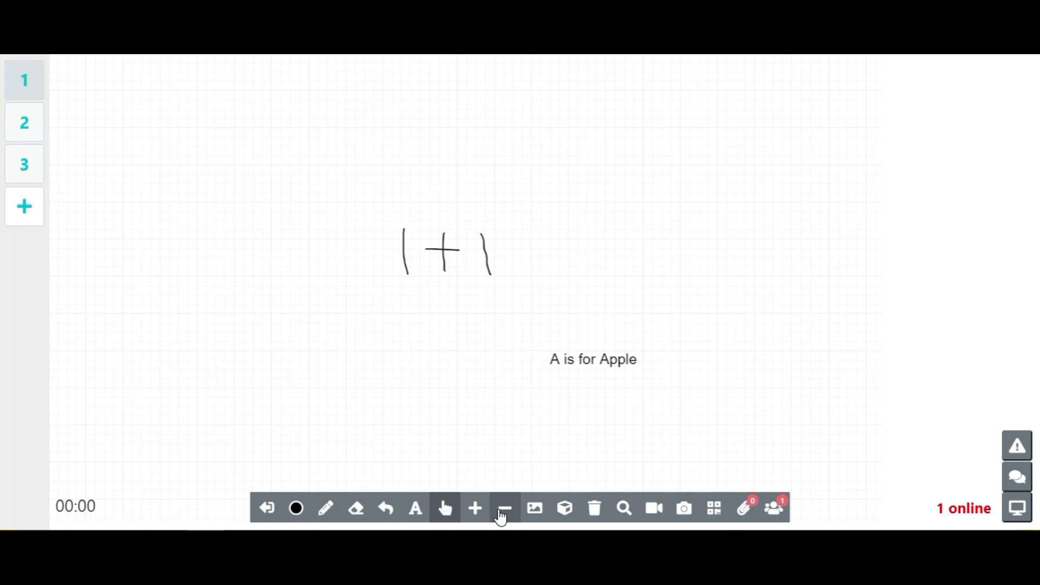
Select the COver image file in the Upload image dialog.
{"action": "left_click", "coordinate": [538, 512]}
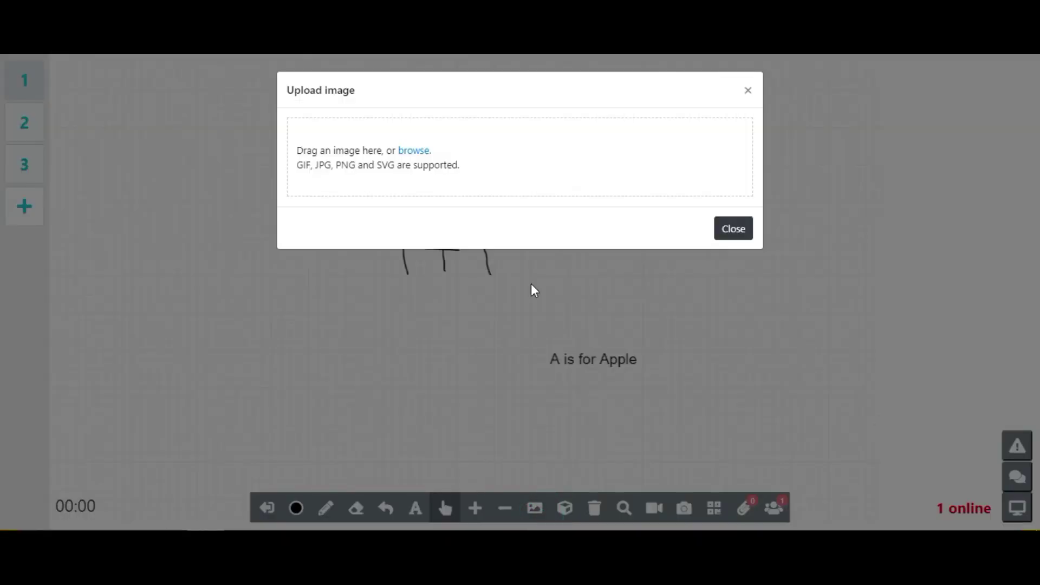
{"action": "left_click", "coordinate": [425, 151]}
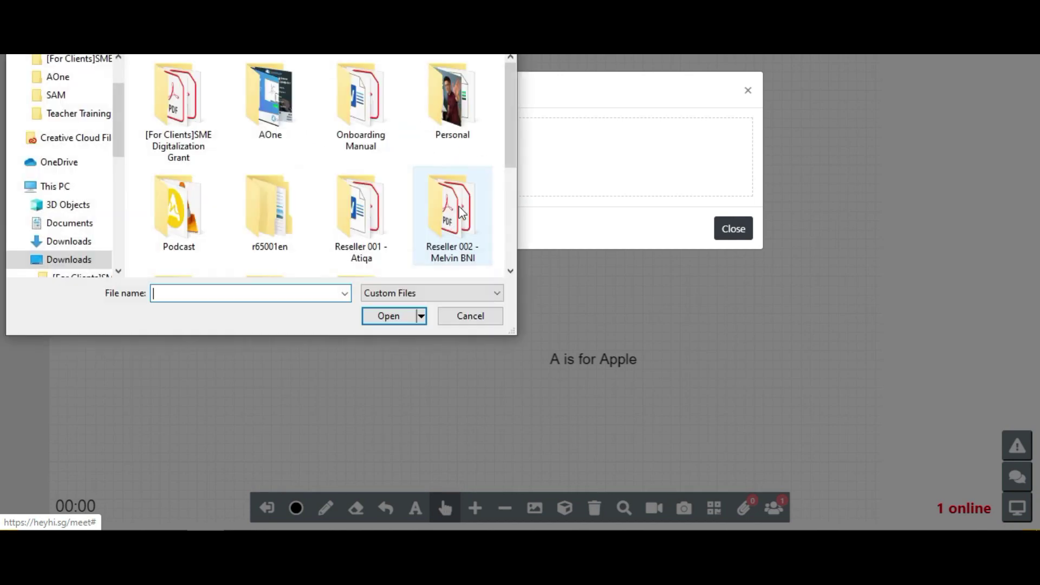
{"action": "scroll", "coordinate": [463, 213], "scroll_direction": "down", "scroll_amount": 2}
{"action": "left_click", "coordinate": [460, 235]}
{"action": "scroll", "coordinate": [421, 240], "scroll_direction": "down", "scroll_amount": 2}
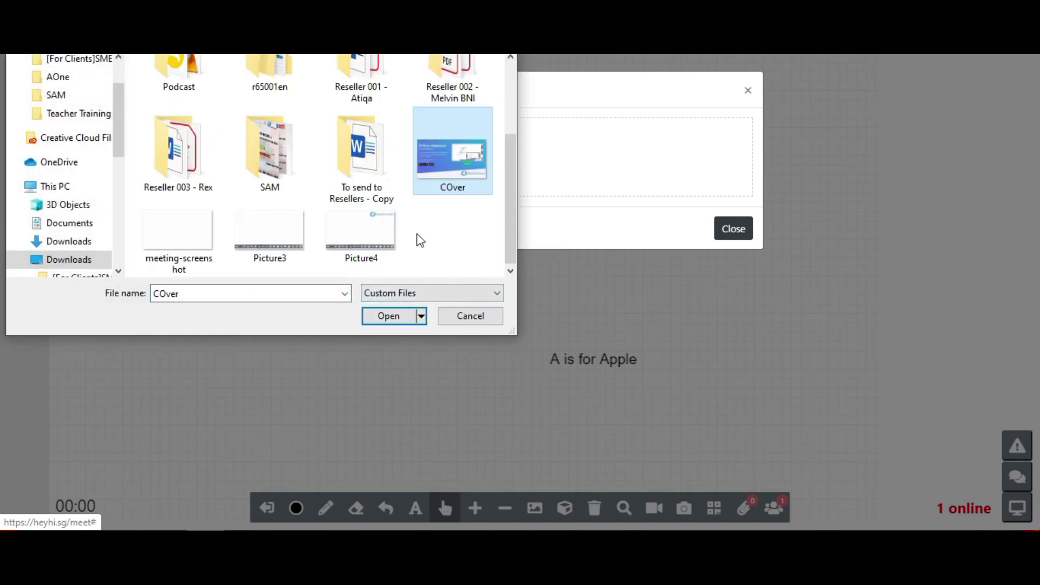
{"action": "scroll", "coordinate": [421, 240], "scroll_direction": "up", "scroll_amount": 1}
{"action": "left_click", "coordinate": [405, 317]}
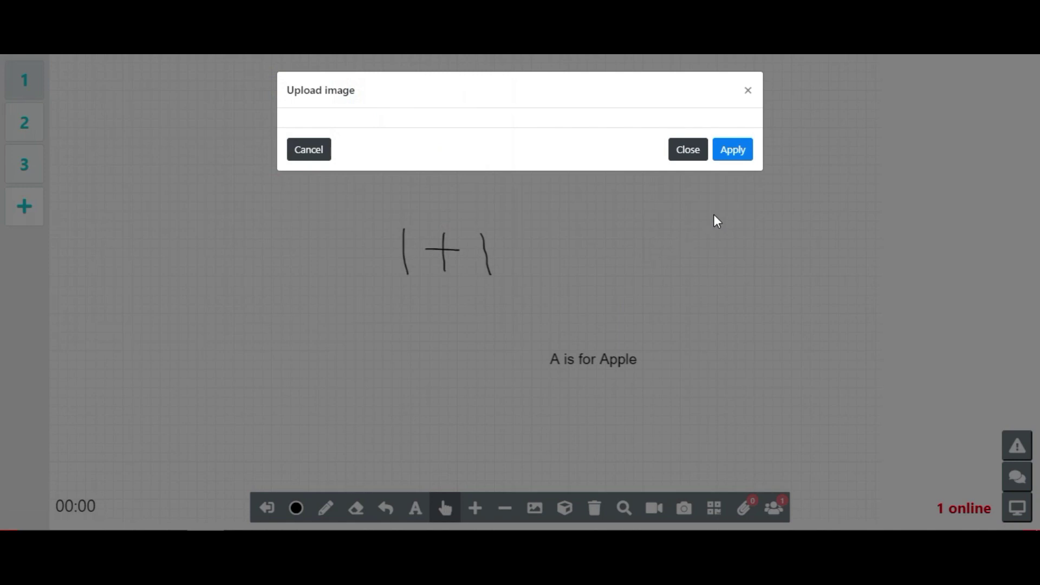
Apply the image to the board, move it down-right and enlarge it.
{"action": "left_click", "coordinate": [733, 393]}
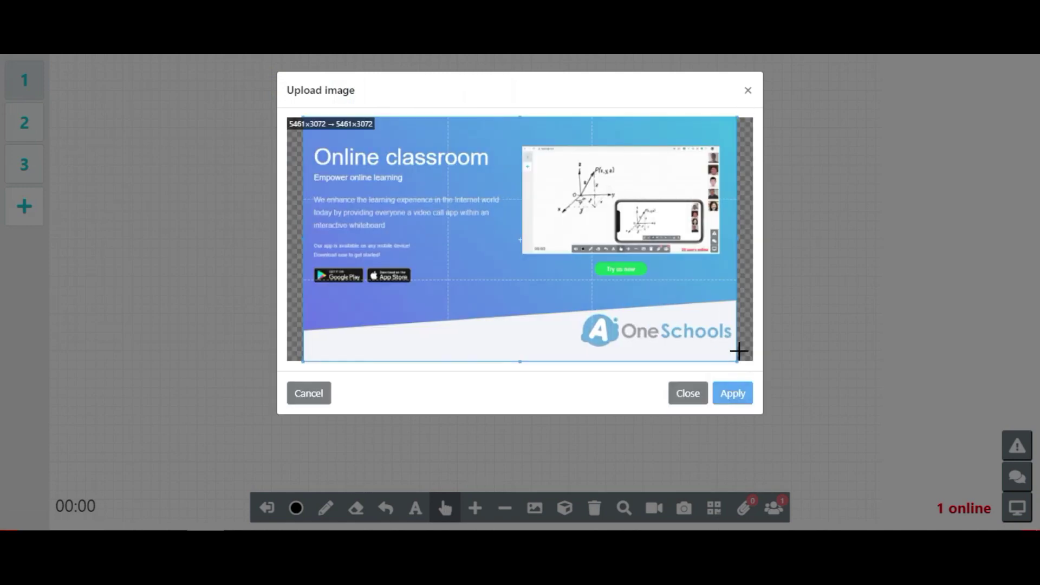
{"action": "left_click_drag", "start_coordinate": [213, 90], "coordinate": [234, 152]}
{"action": "left_click_drag", "start_coordinate": [301, 192], "coordinate": [512, 307]}
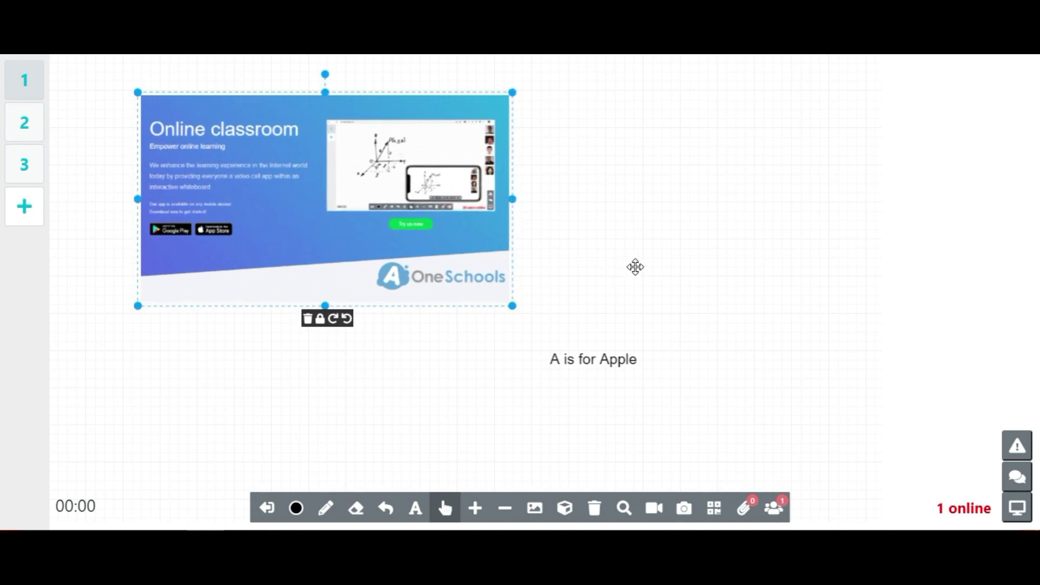
Draw a triangle right of the banner image, then clear the whole screen.
{"action": "left_click", "coordinate": [563, 515]}
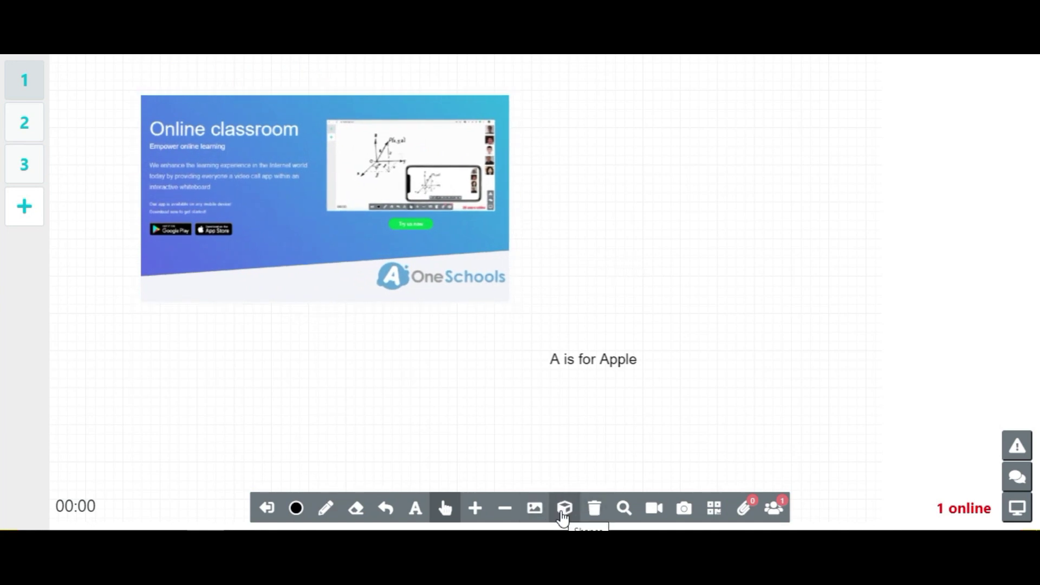
{"action": "left_click", "coordinate": [564, 508]}
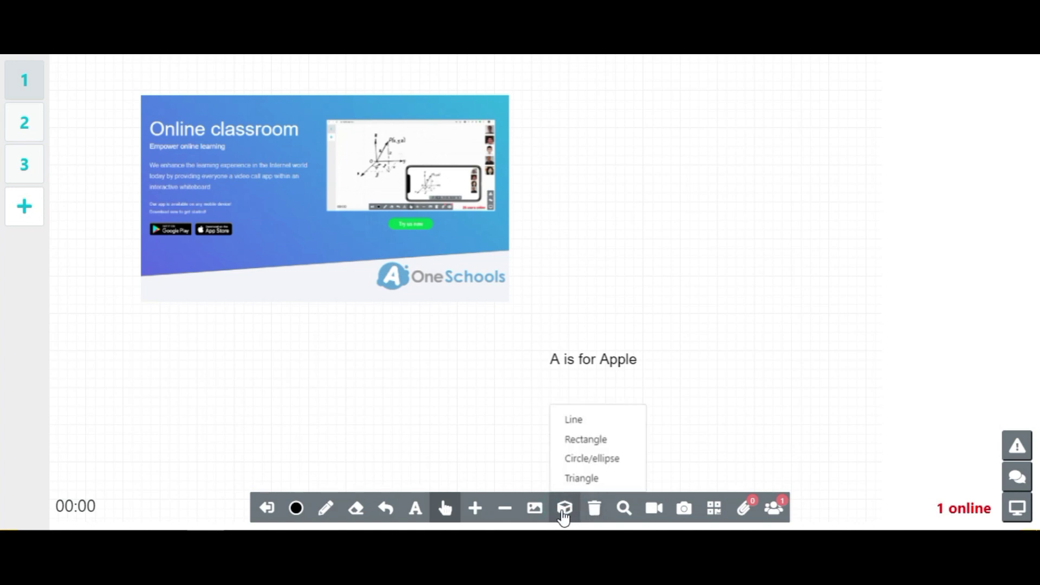
{"action": "left_click", "coordinate": [575, 478]}
{"action": "left_click_drag", "start_coordinate": [597, 160], "coordinate": [548, 247]}
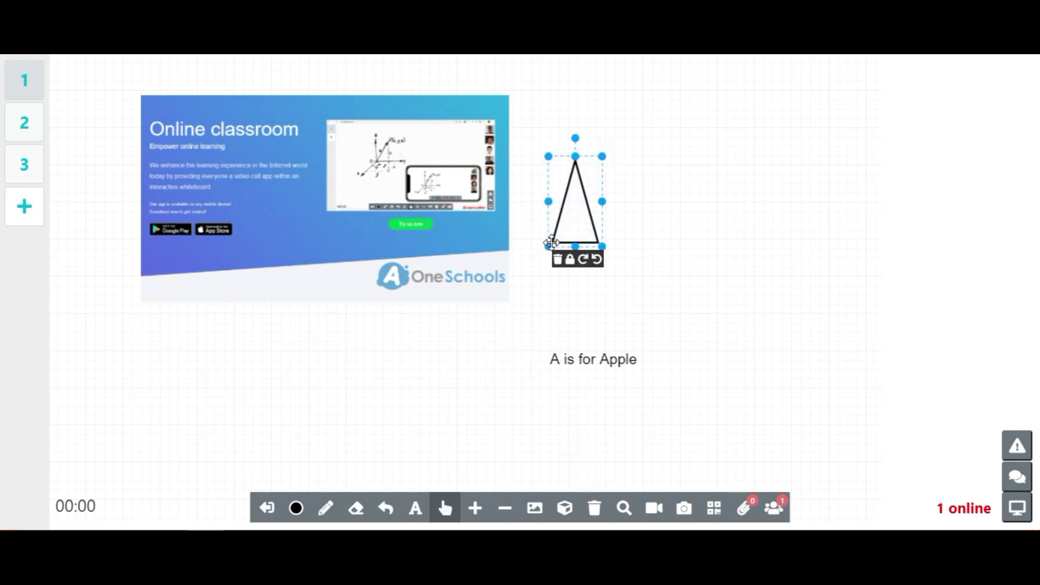
{"action": "left_click", "coordinate": [596, 509]}
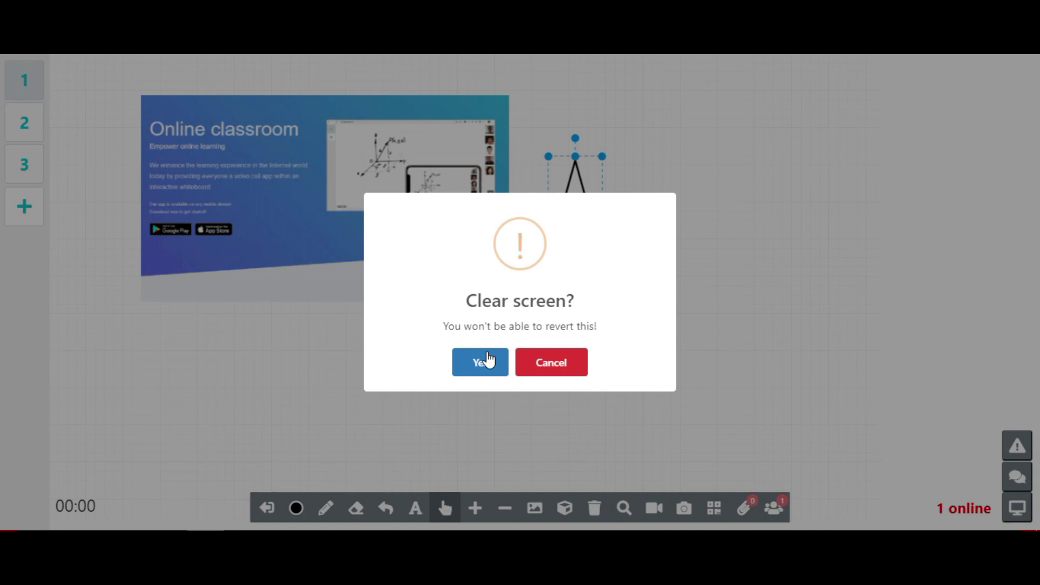
{"action": "left_click", "coordinate": [489, 358]}
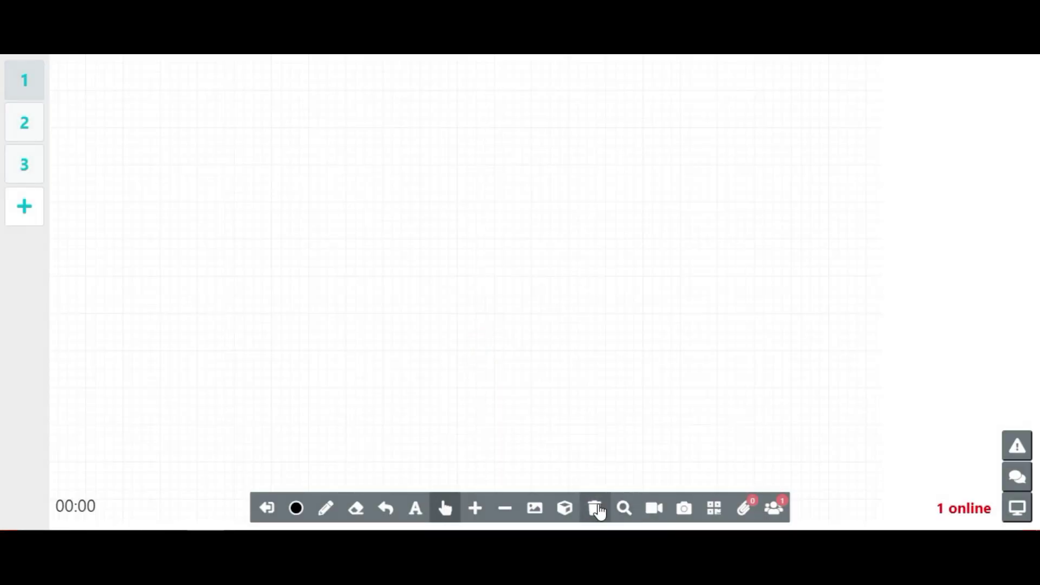
Start a screen recording, take a meeting screenshot, and show the writing-pad QR code.
{"action": "left_click", "coordinate": [656, 512]}
{"action": "left_click", "coordinate": [669, 453]}
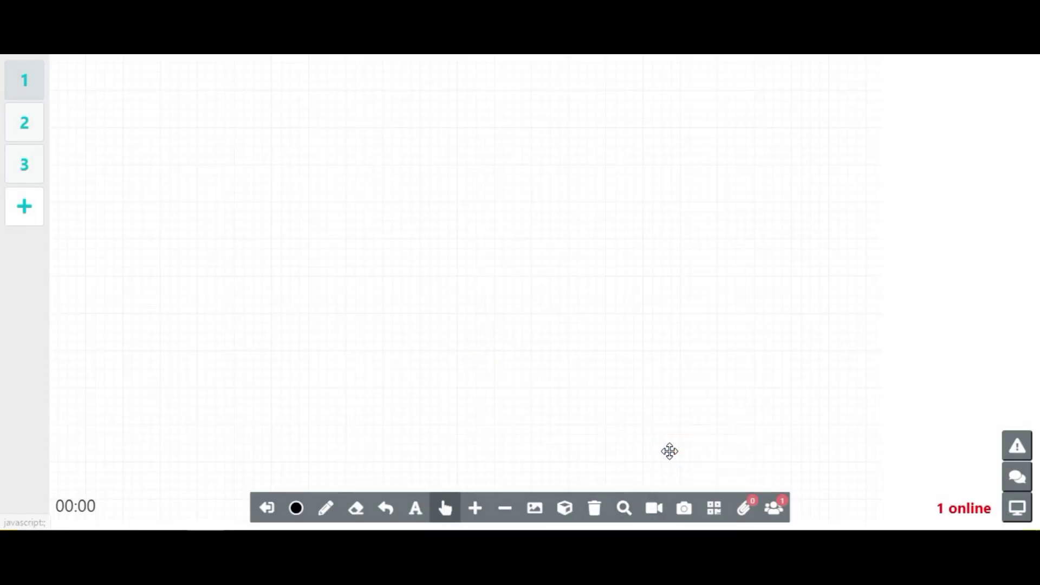
{"action": "left_click", "coordinate": [685, 510]}
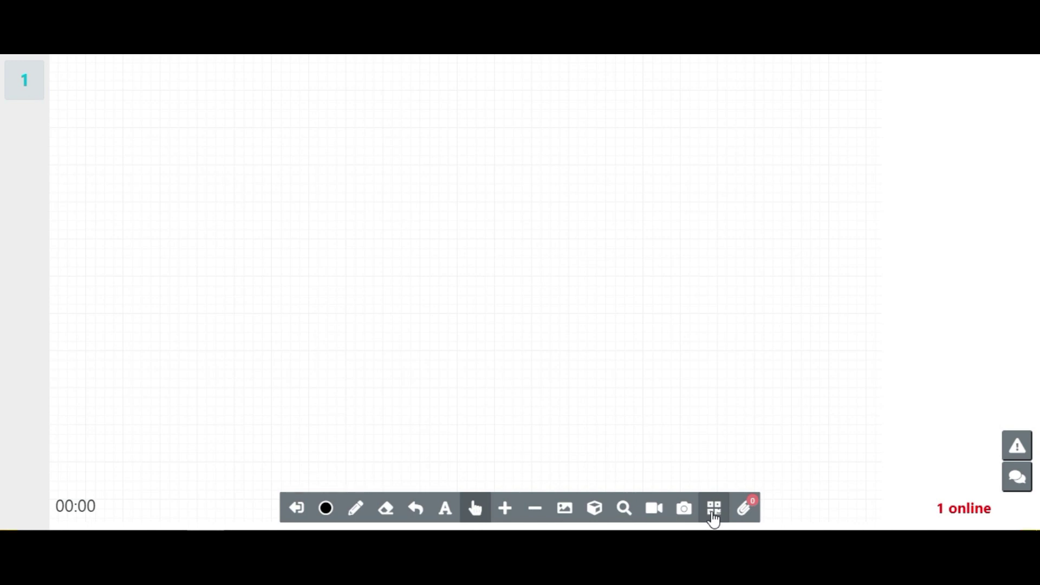
{"action": "left_click", "coordinate": [713, 509]}
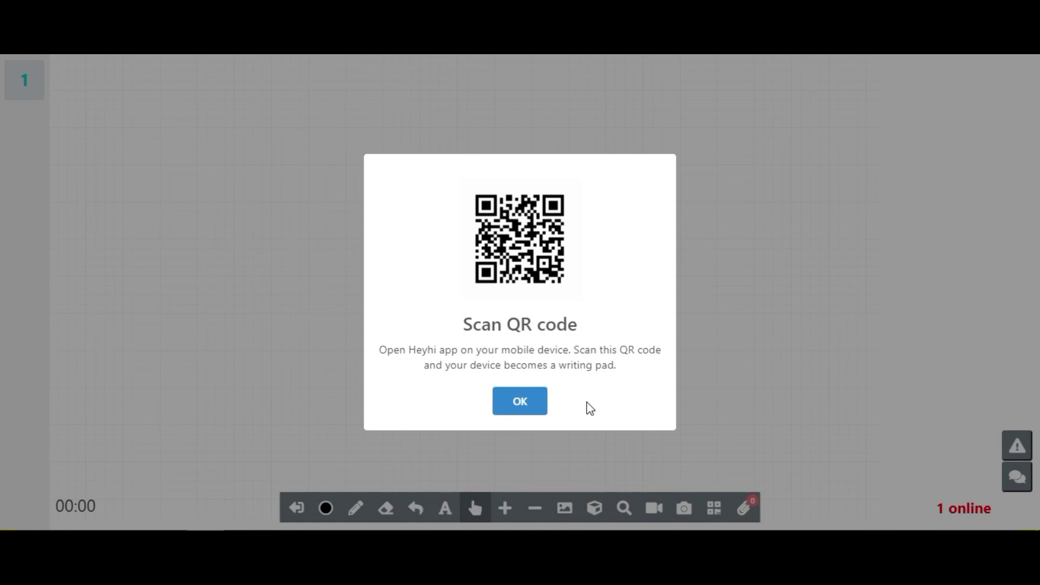
Dismiss the QR code and attach HQ.docx from the Onboarding Manual folder to the meeting.
{"action": "left_click", "coordinate": [521, 407]}
{"action": "left_click", "coordinate": [743, 508]}
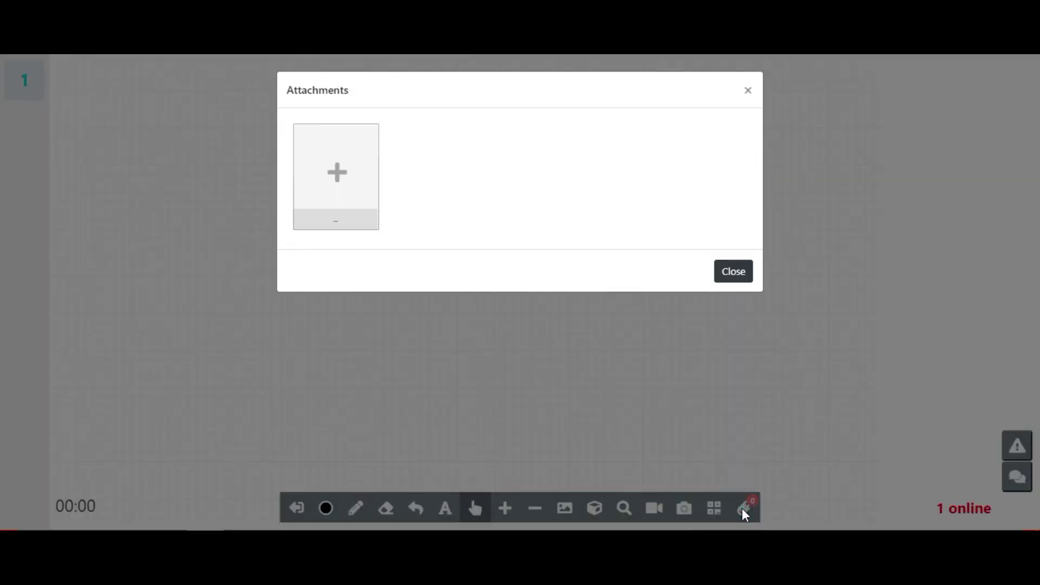
{"action": "left_click", "coordinate": [343, 159]}
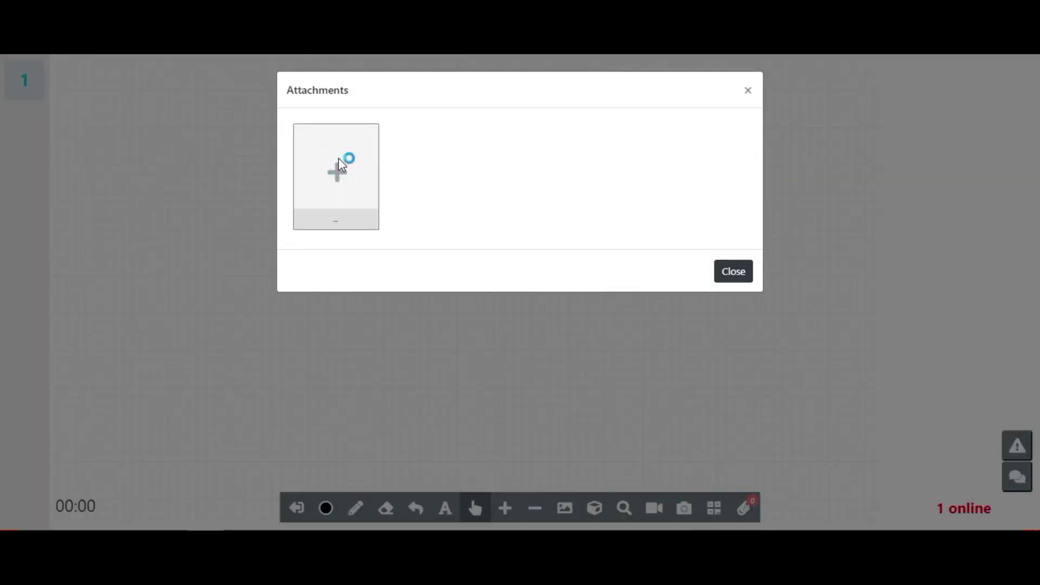
{"action": "double_click", "coordinate": [355, 119]}
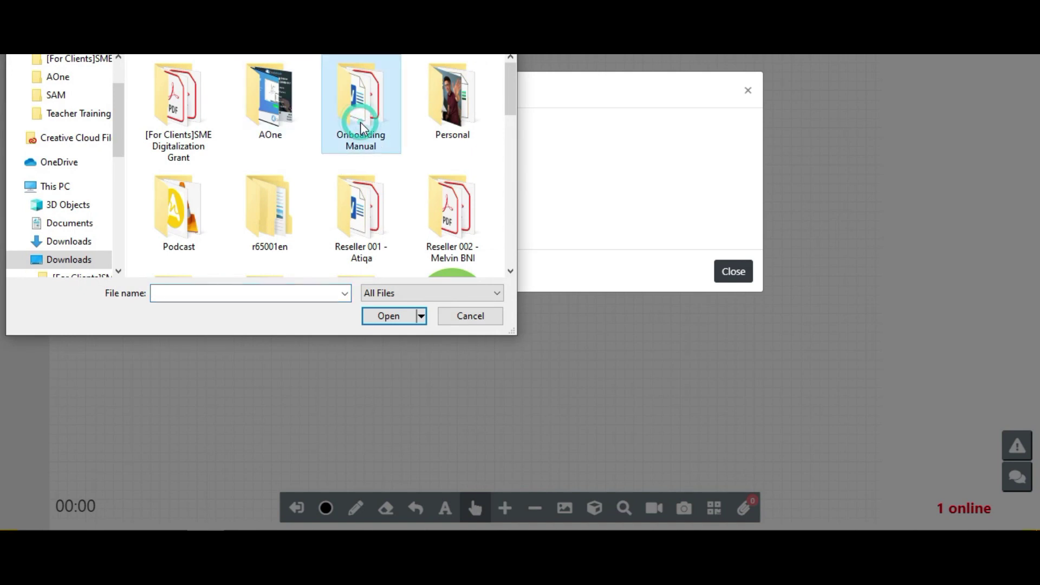
{"action": "left_click", "coordinate": [336, 80]}
{"action": "left_click", "coordinate": [395, 316]}
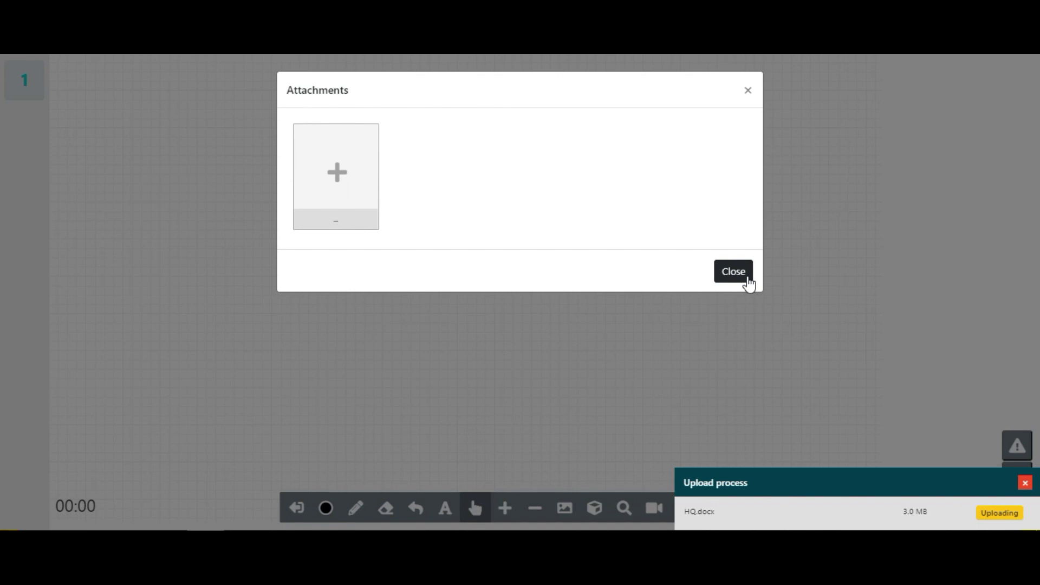
{"action": "left_click", "coordinate": [748, 279]}
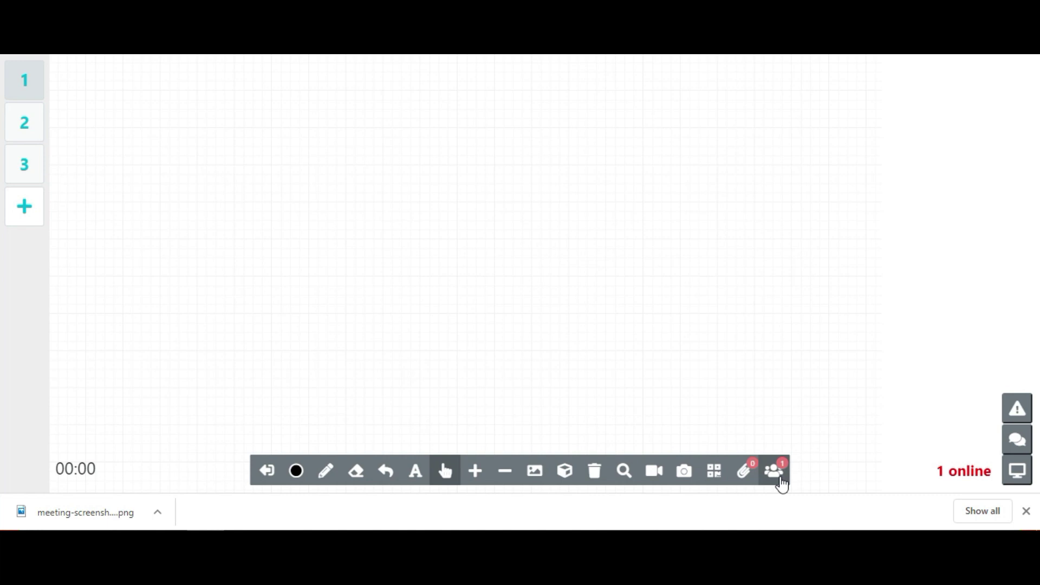
Check the online users list, toggling Screen Lock on and off, then open the chat panel's Poll tab.
{"action": "left_click", "coordinate": [780, 479]}
{"action": "left_click", "coordinate": [676, 133]}
{"action": "left_click", "coordinate": [678, 134]}
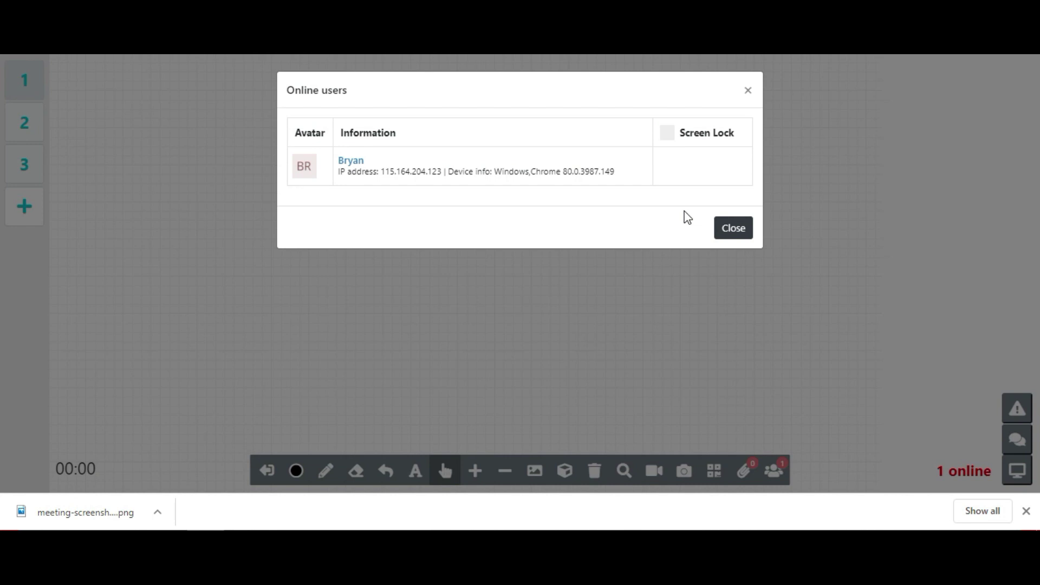
{"action": "left_click", "coordinate": [743, 228]}
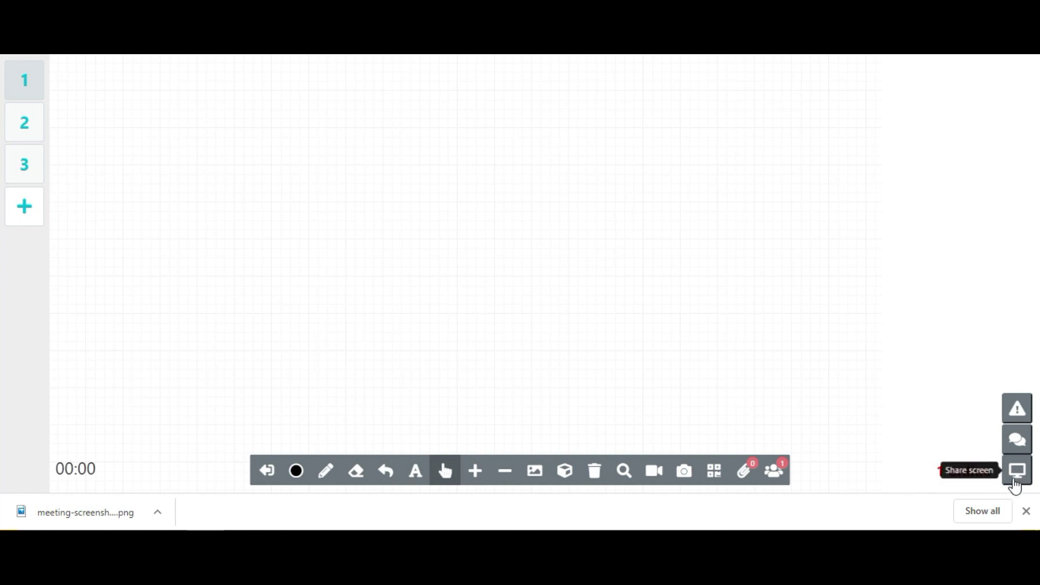
{"action": "left_click", "coordinate": [1016, 450]}
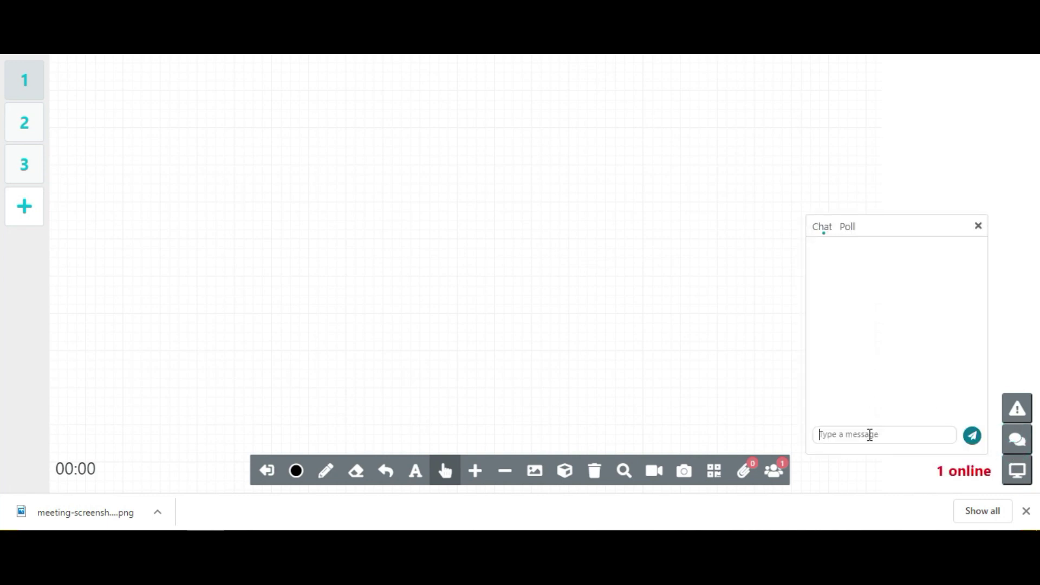
{"action": "left_click", "coordinate": [847, 228]}
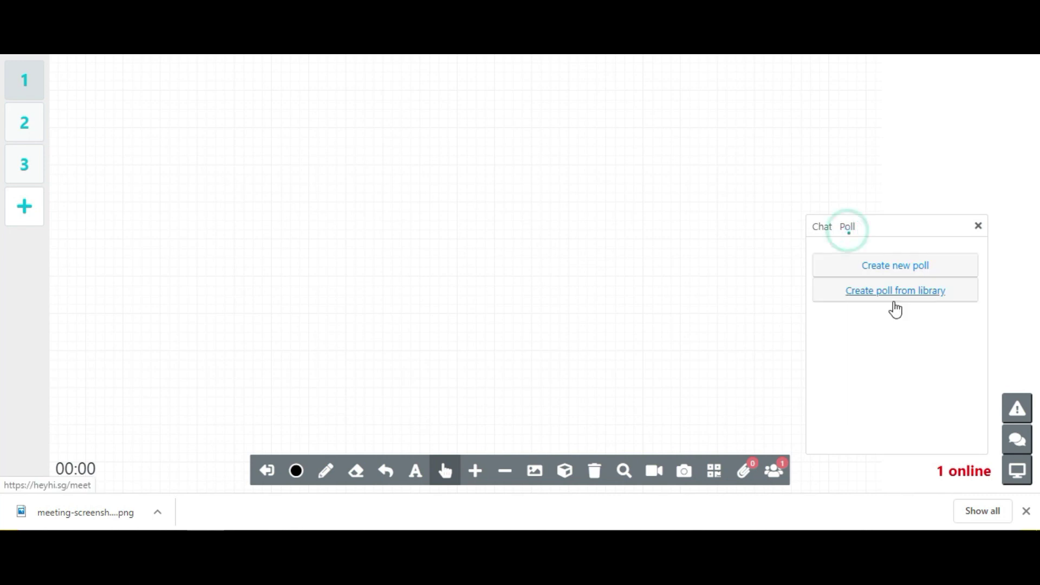